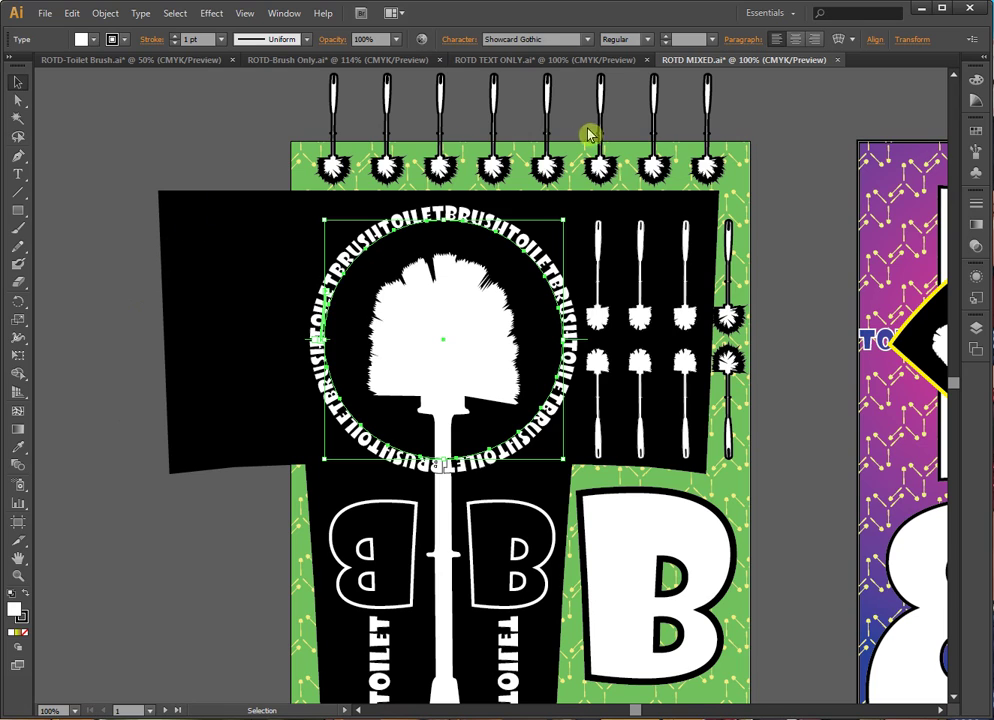
Step: Switch the Illustrator workspace from Essentials to Typography
click(793, 16)
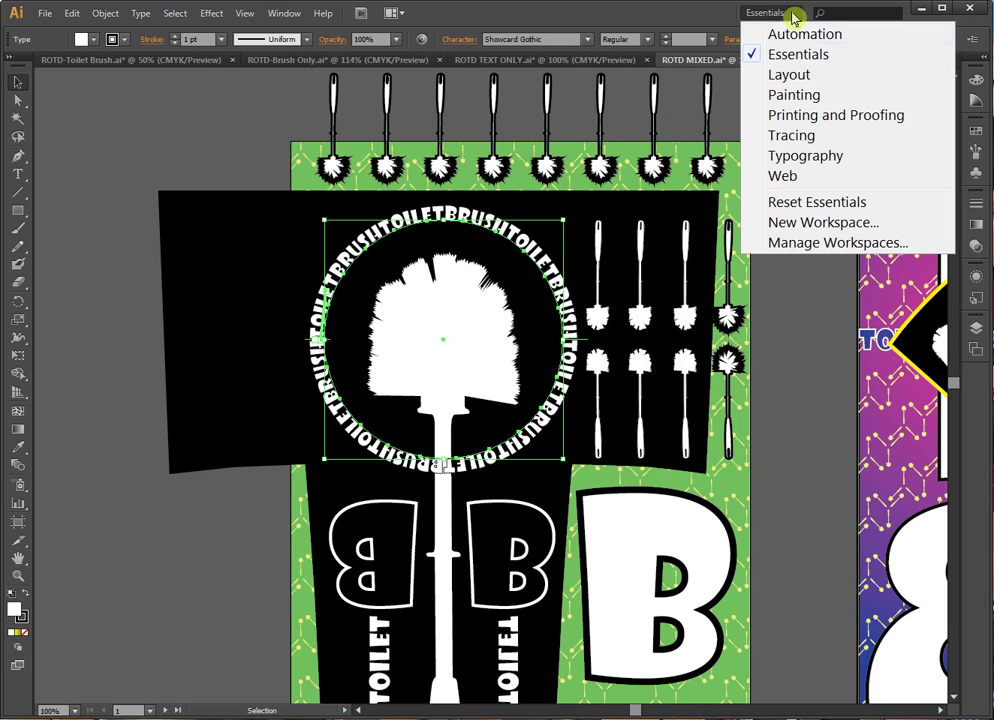
click(800, 155)
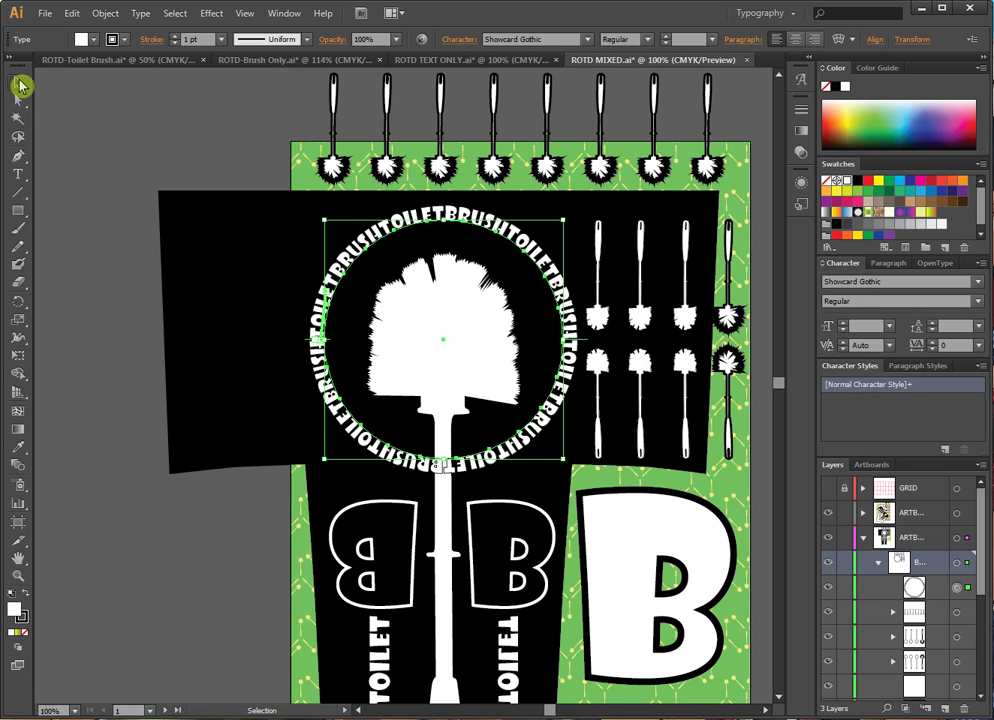
Step: Deselect everything and start a new linear gradient in the Gradient panel
click(175, 135)
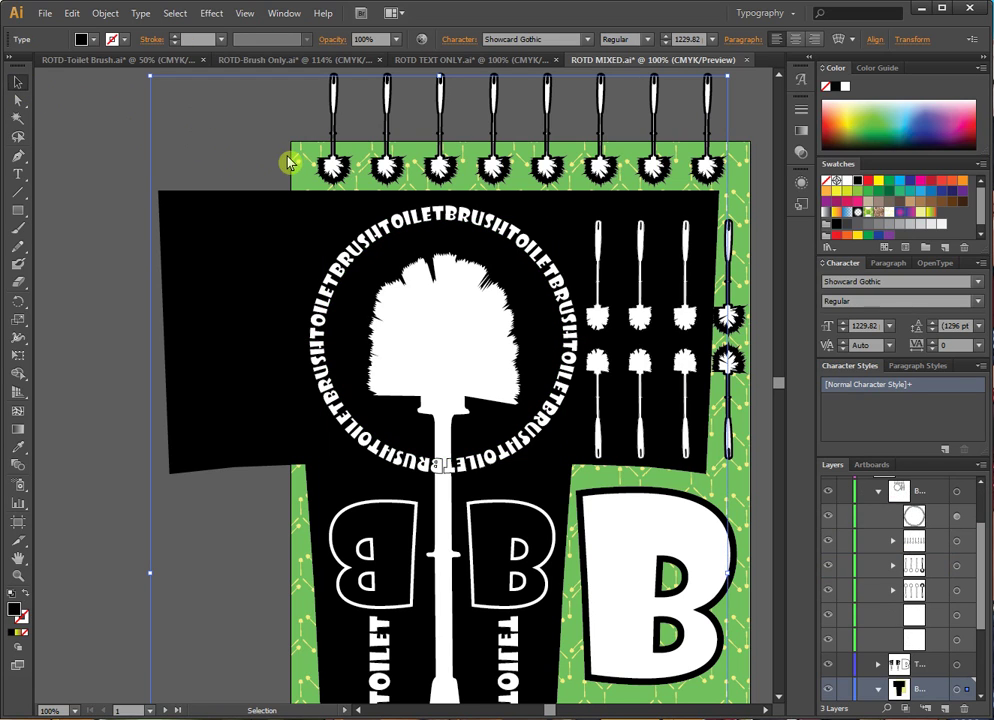
click(43, 270)
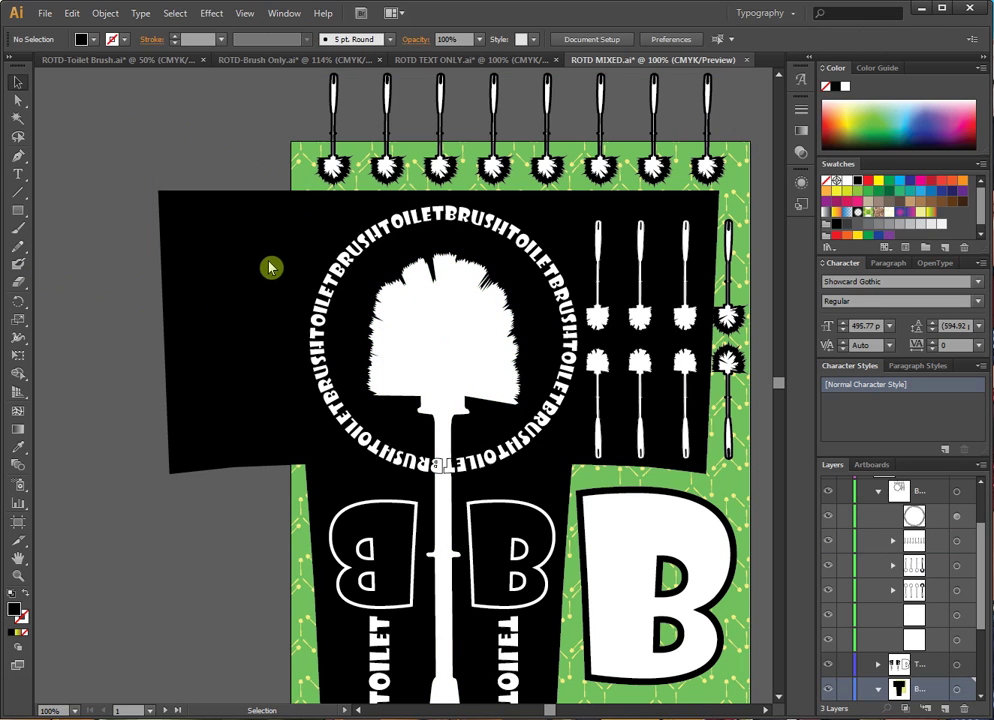
double_click(20, 430)
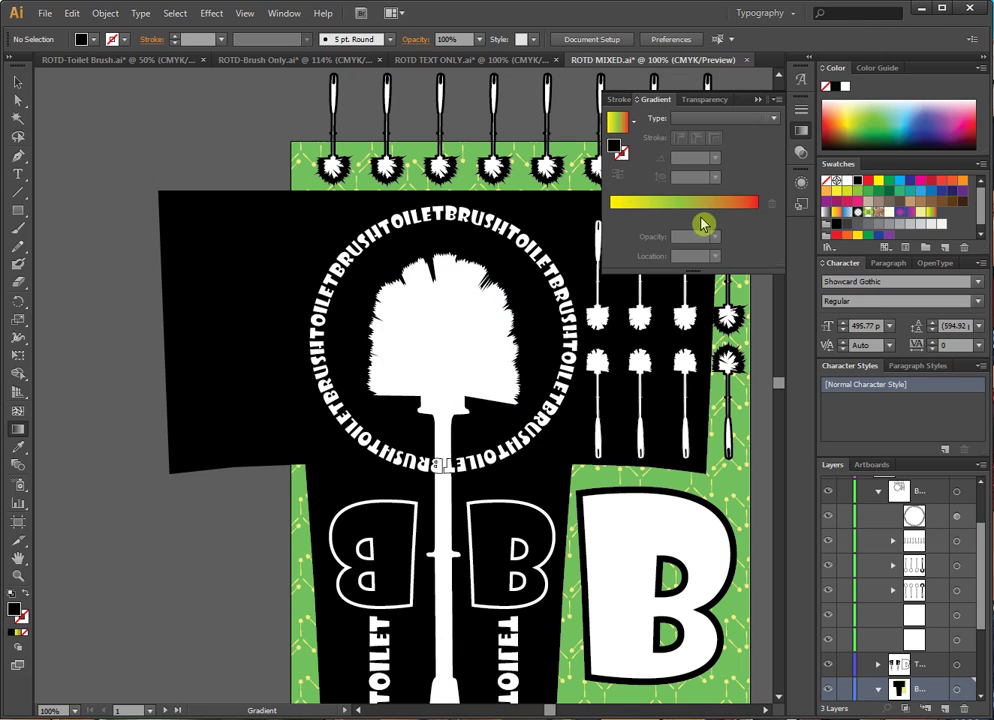
click(642, 208)
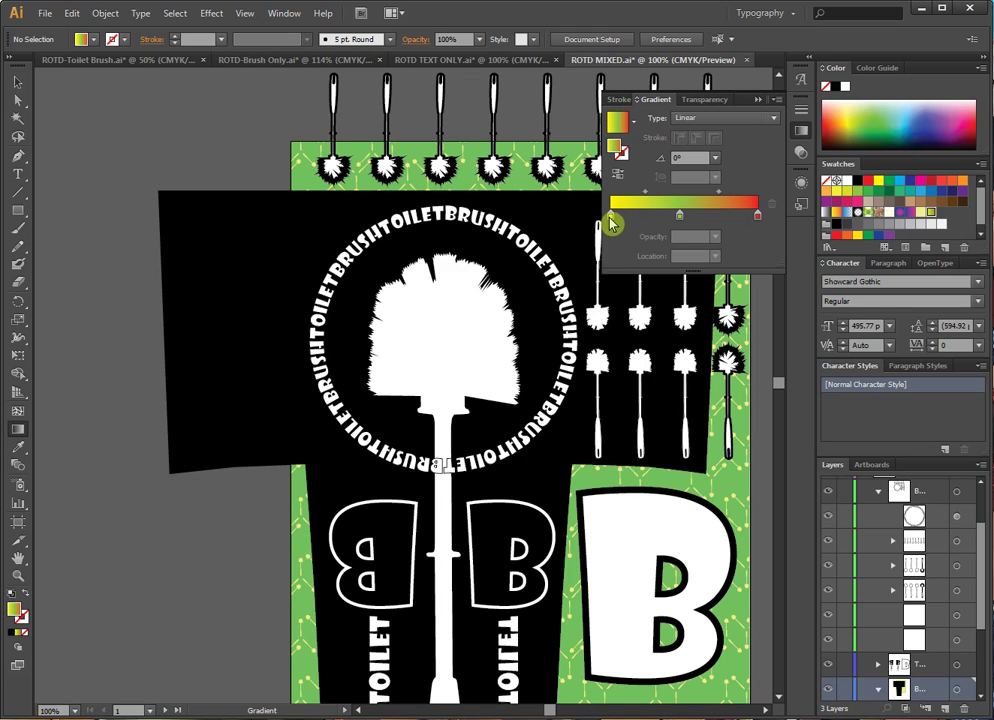
Step: Make the left gradient stop yellow and set the middle stop's location to 0%
double_click(611, 217)
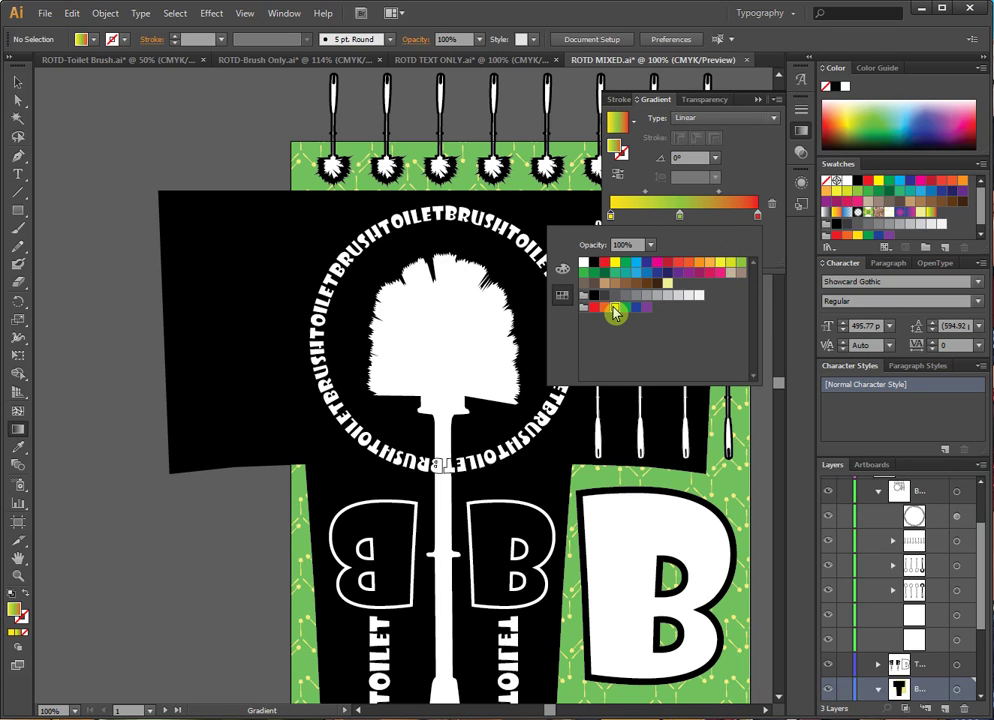
click(614, 308)
click(680, 221)
double_click(681, 222)
click(679, 220)
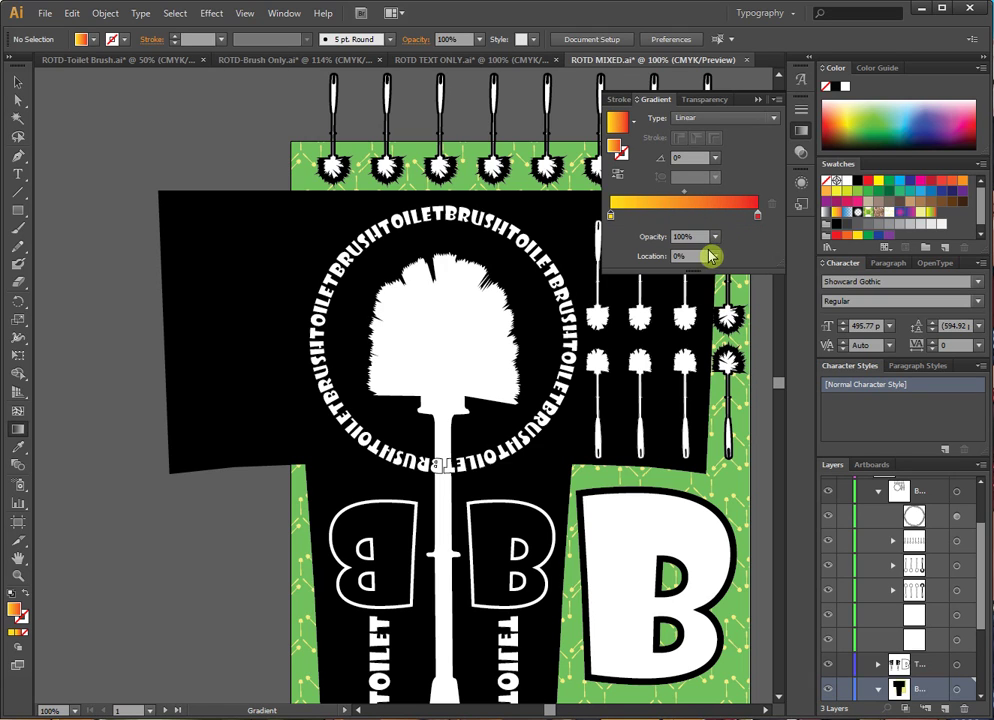
click(708, 256)
text(0)
key(Return)
Step: Add a pink stop centred at 50% and make the right end stop yellow-green
click(675, 219)
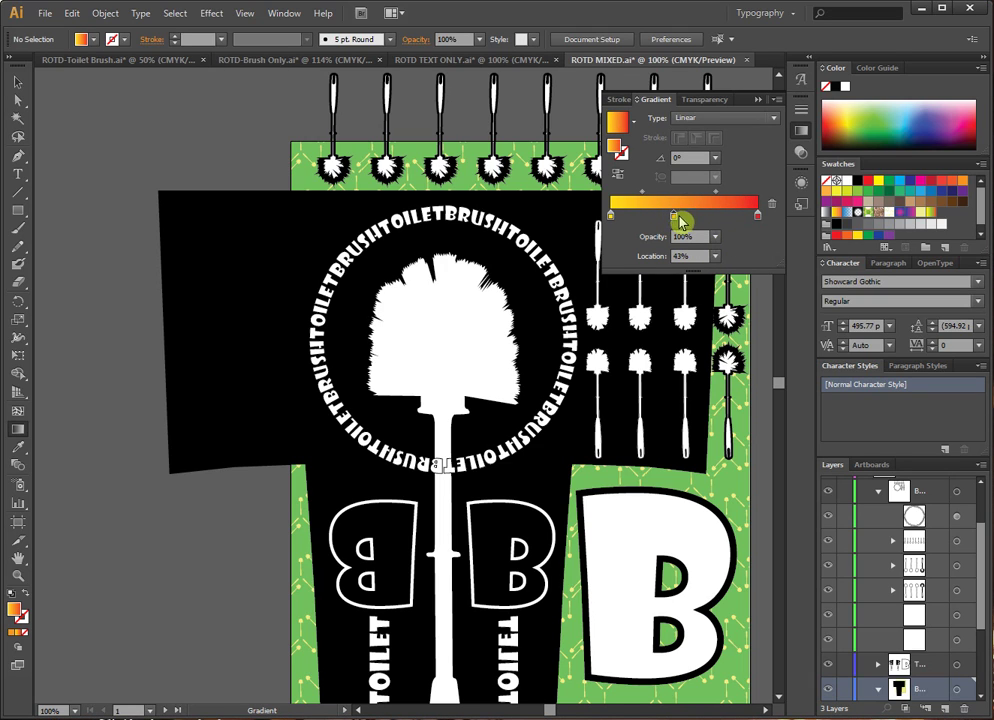
double_click(674, 217)
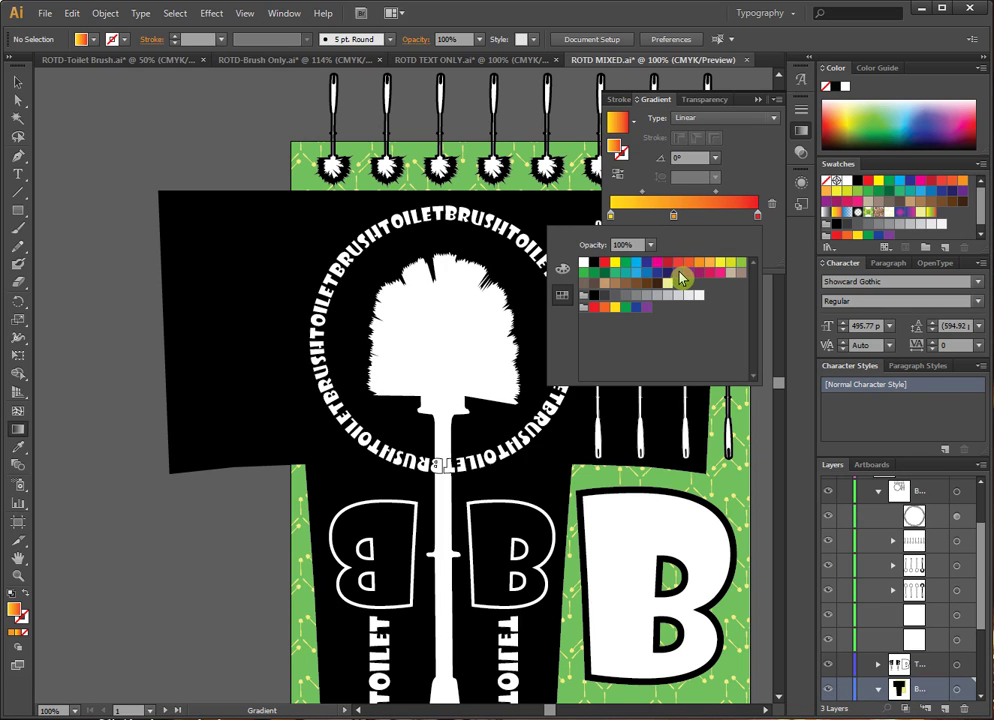
click(657, 263)
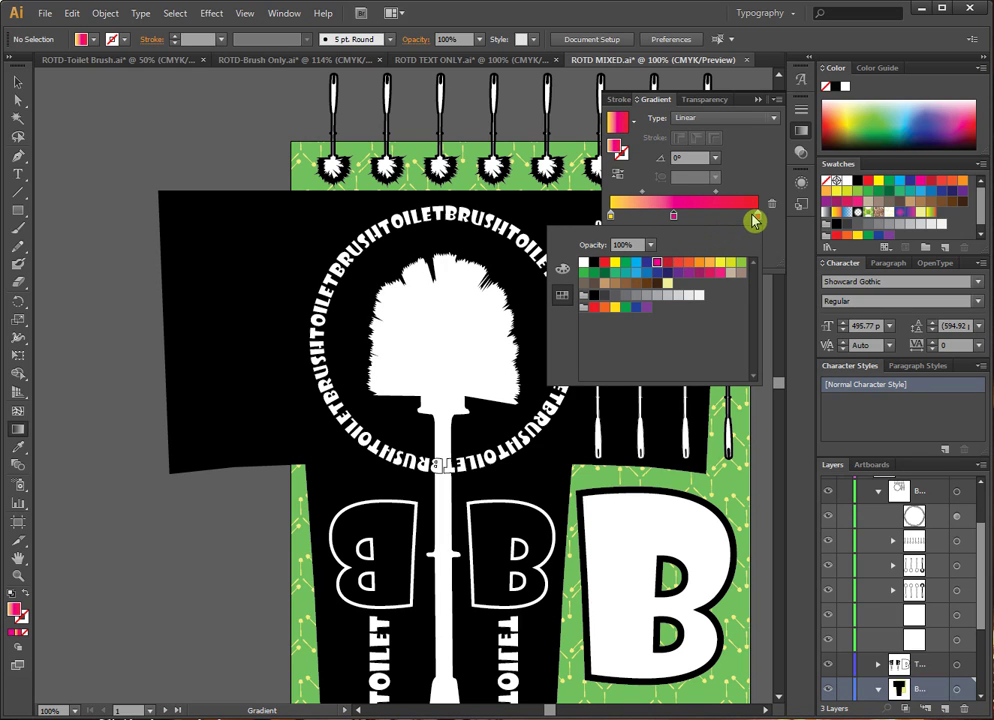
click(757, 219)
double_click(757, 219)
click(740, 263)
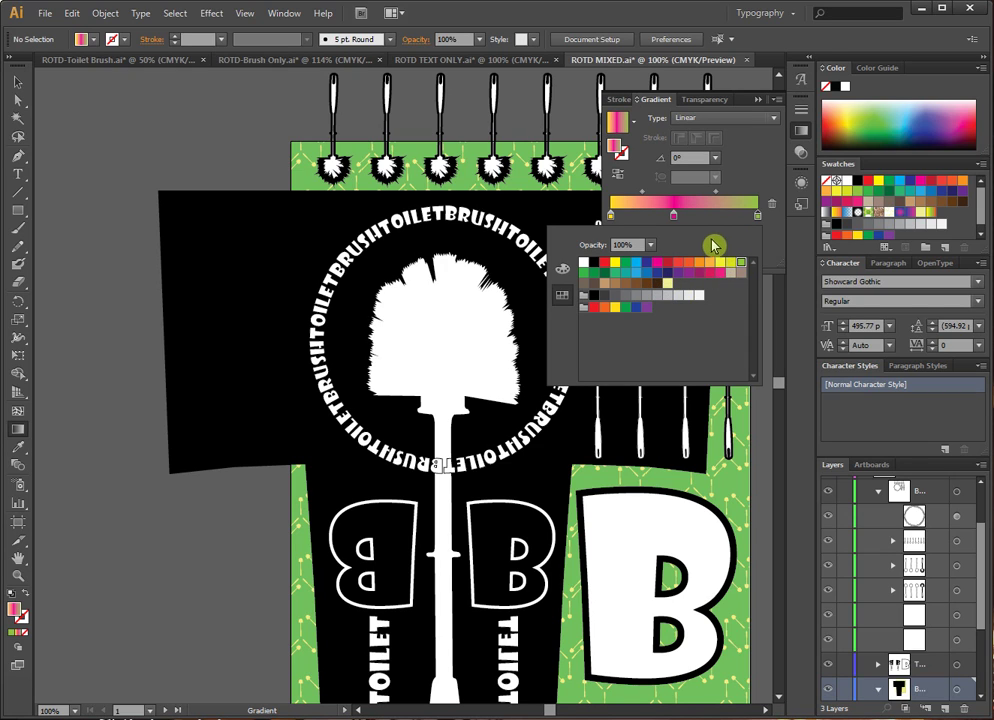
mouse_move(676, 219)
mouse_down()
mouse_move(692, 222)
mouse_move(684, 221)
mouse_up()
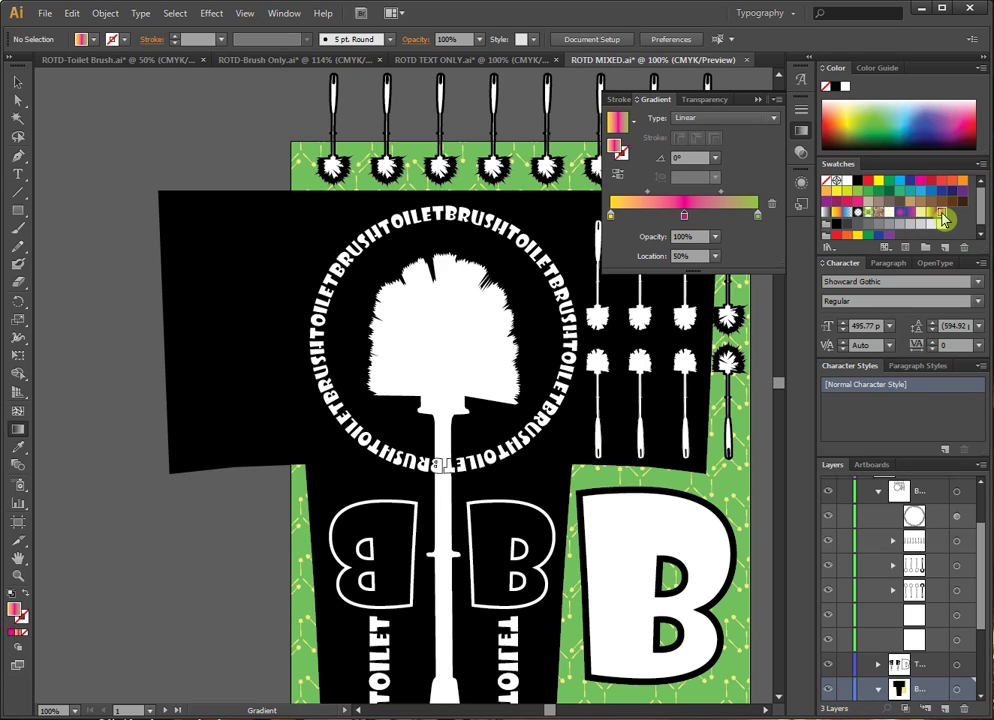
Step: Select the saved yellow-pink-green gradient swatch and keep the gradient type Linear
click(943, 213)
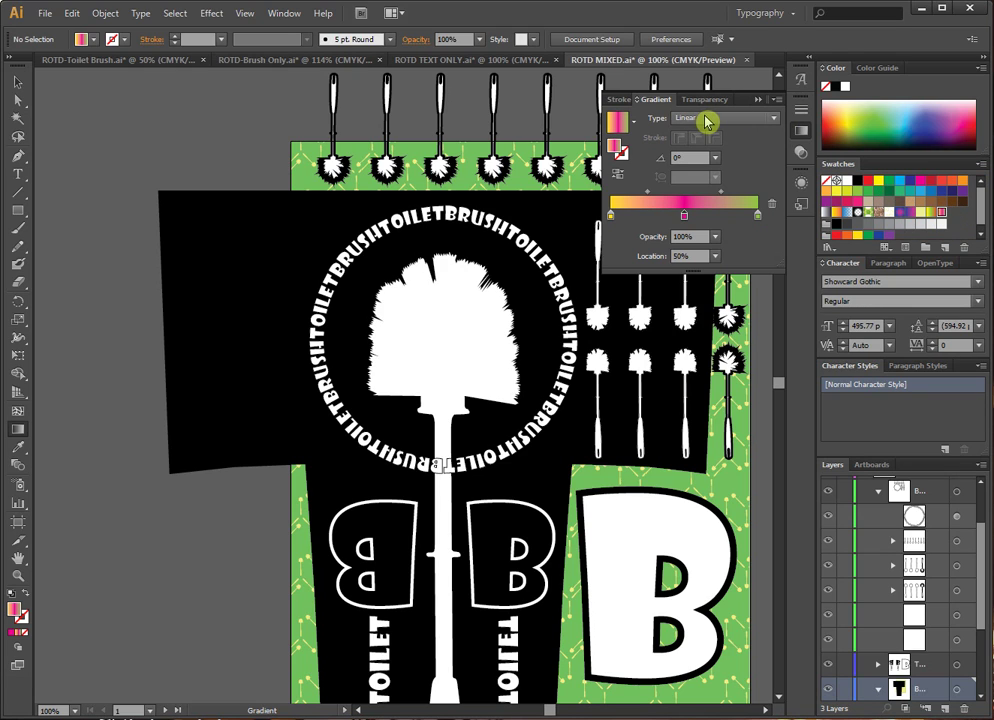
click(771, 122)
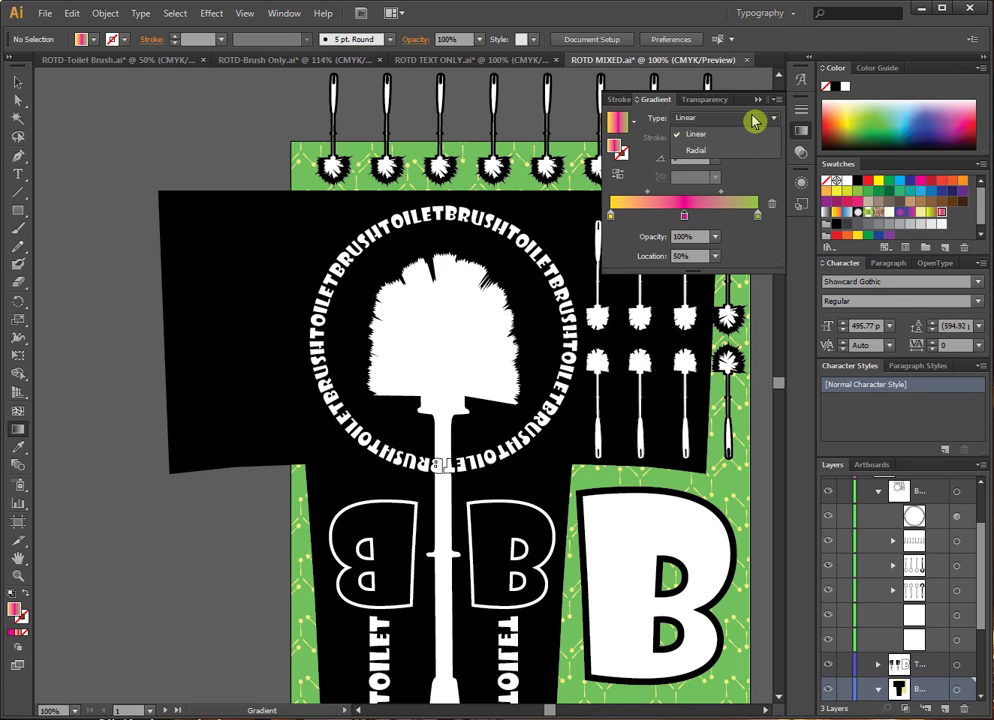
click(754, 120)
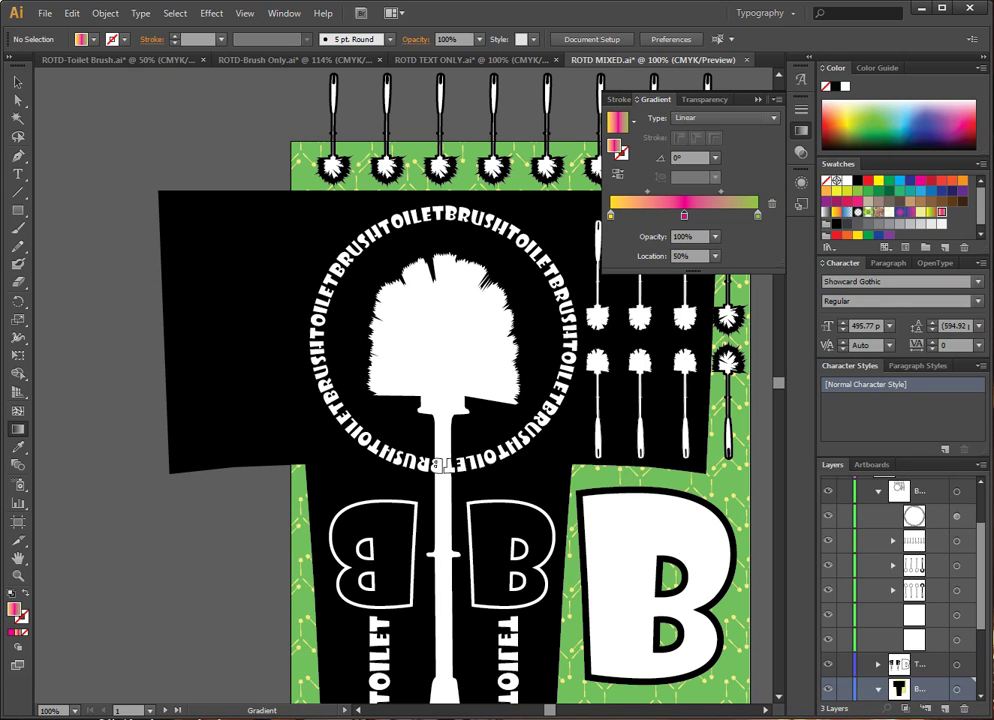
Step: Select the TOILETBRUSH ring text, undo a trial Fill None, and close the Gradient panel
click(956, 516)
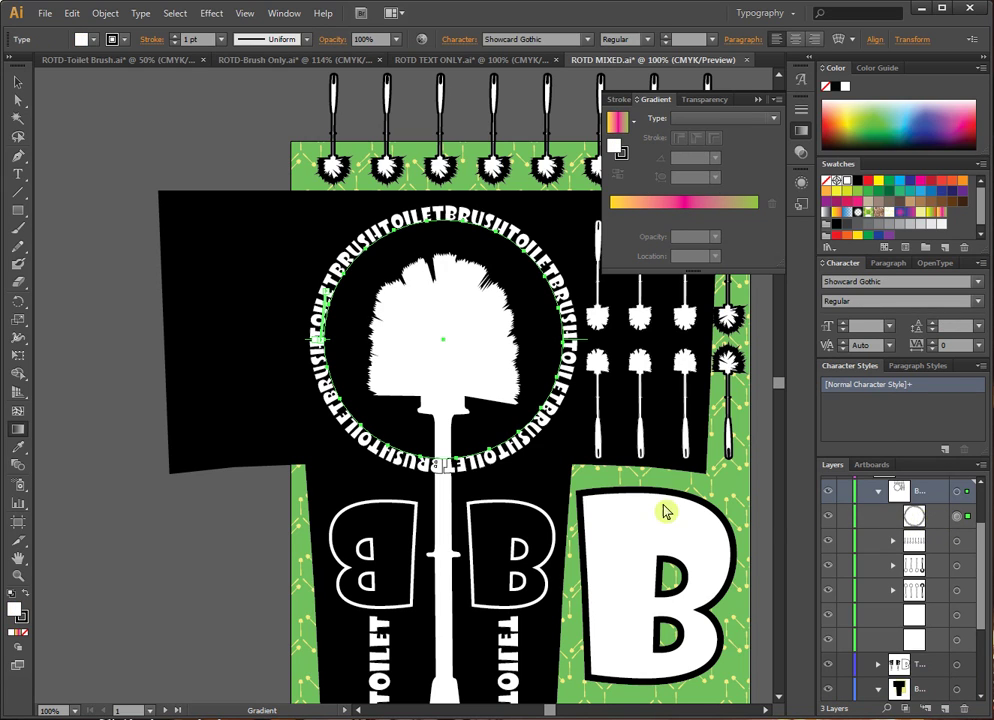
click(27, 636)
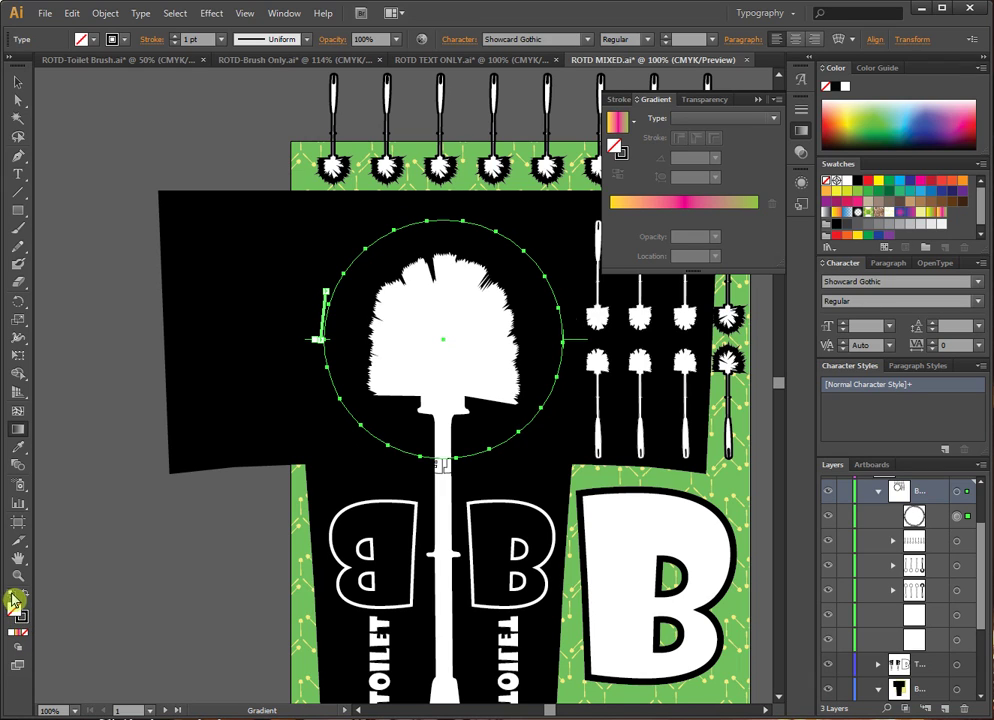
key(ctrl+z)
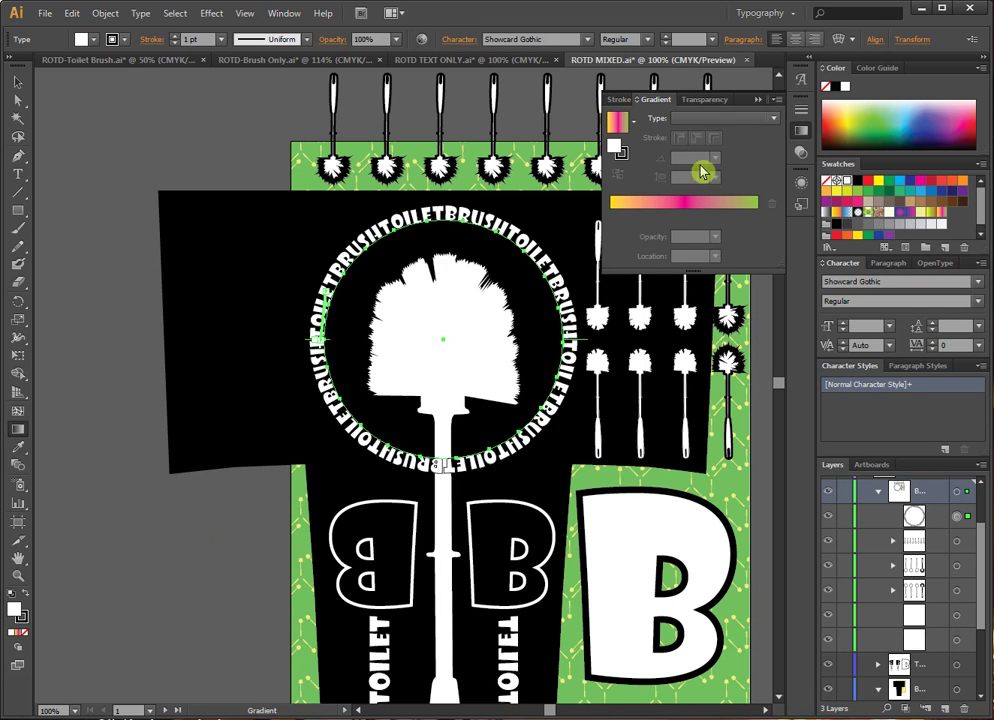
click(759, 102)
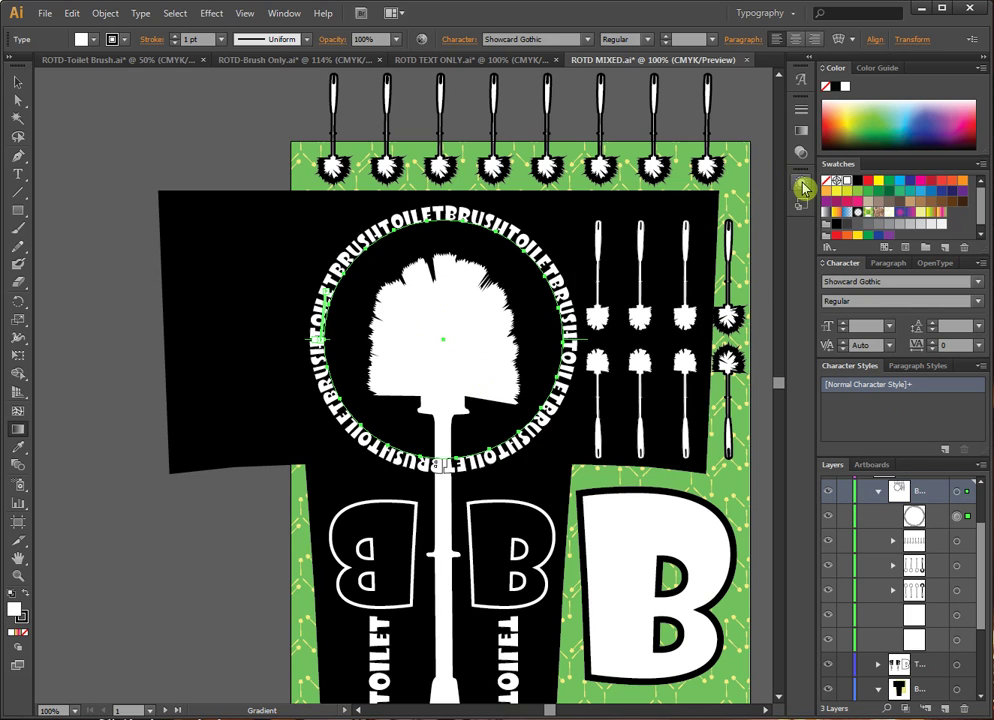
Step: Add a new fill to the TOILETBRUSH type object and apply the yellow-pink-green gradient swatch
click(802, 188)
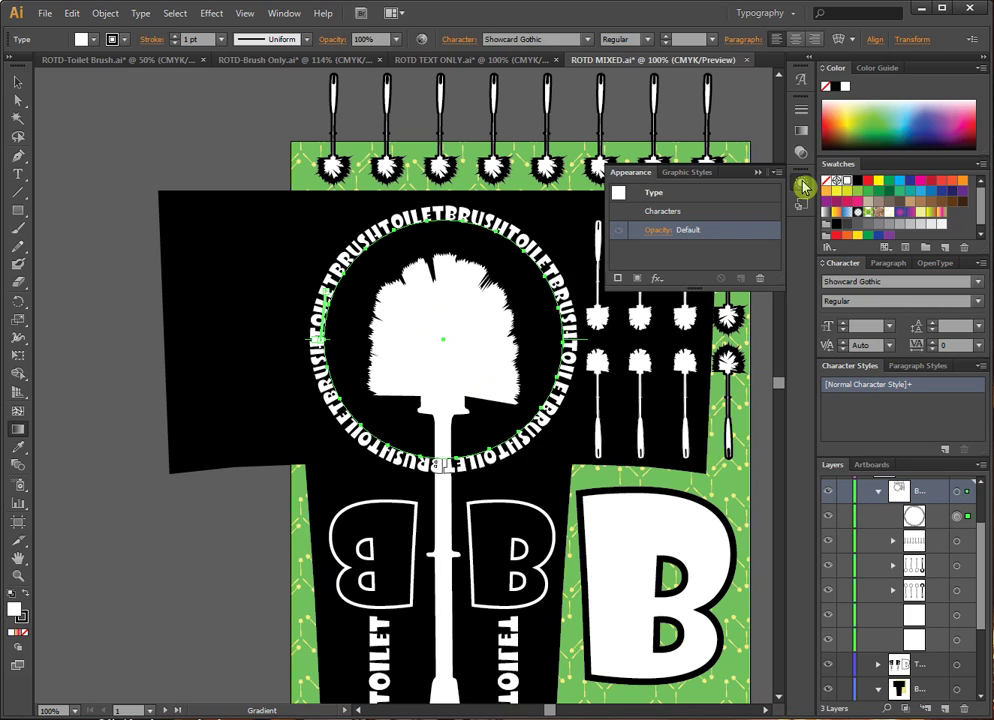
click(657, 195)
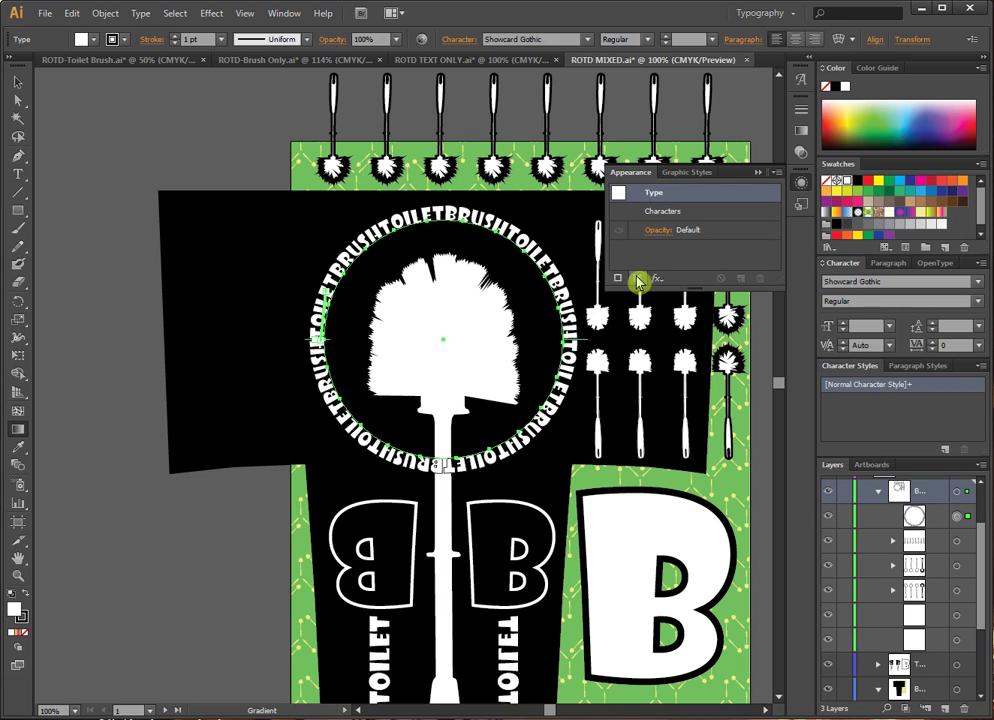
click(638, 283)
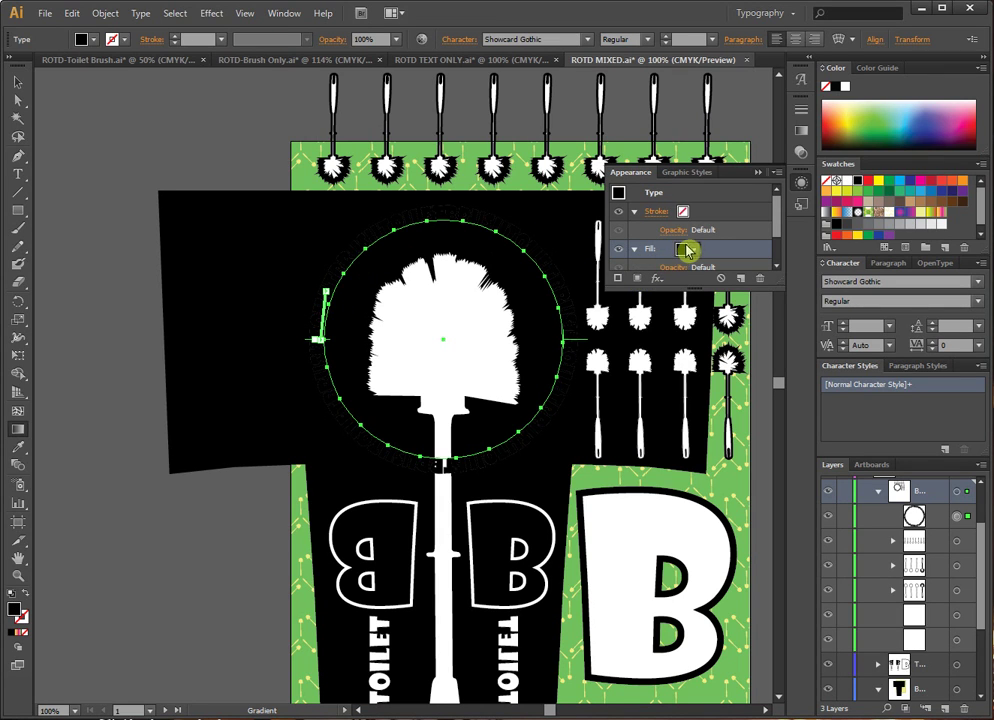
click(680, 250)
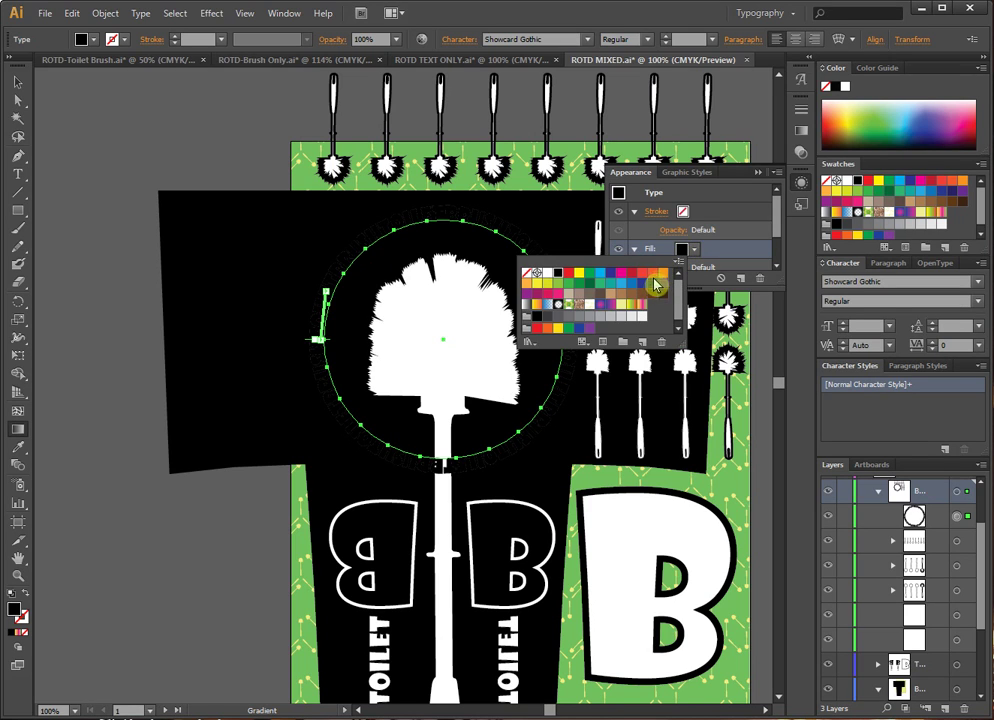
click(642, 309)
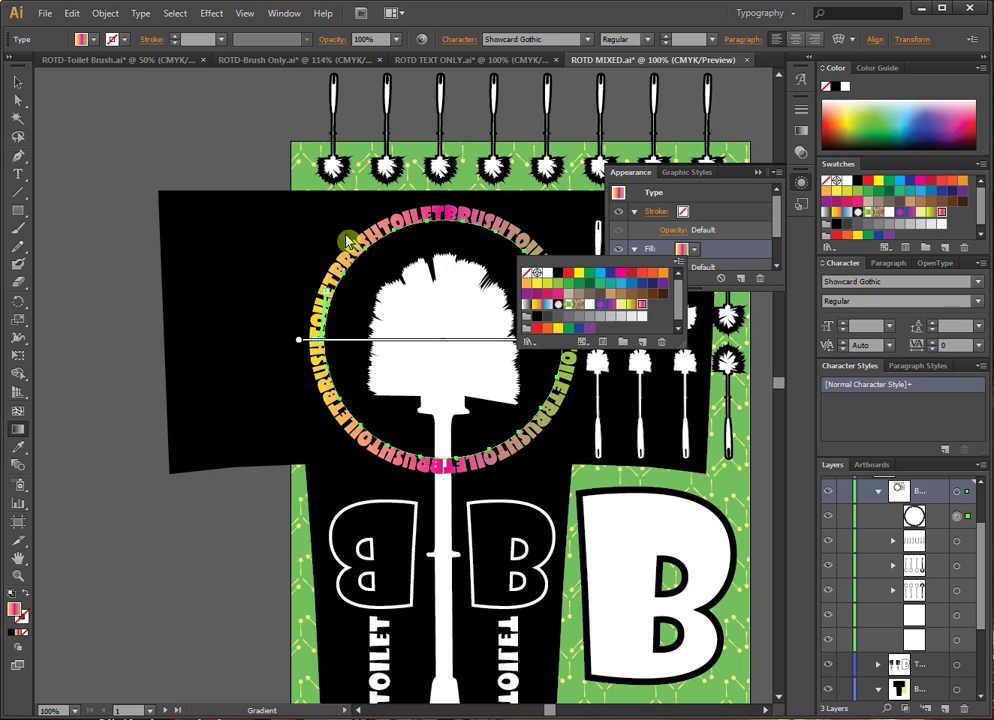
Step: Set the TOILETBRUSH text's stroke colour to white in the Appearance panel
click(683, 216)
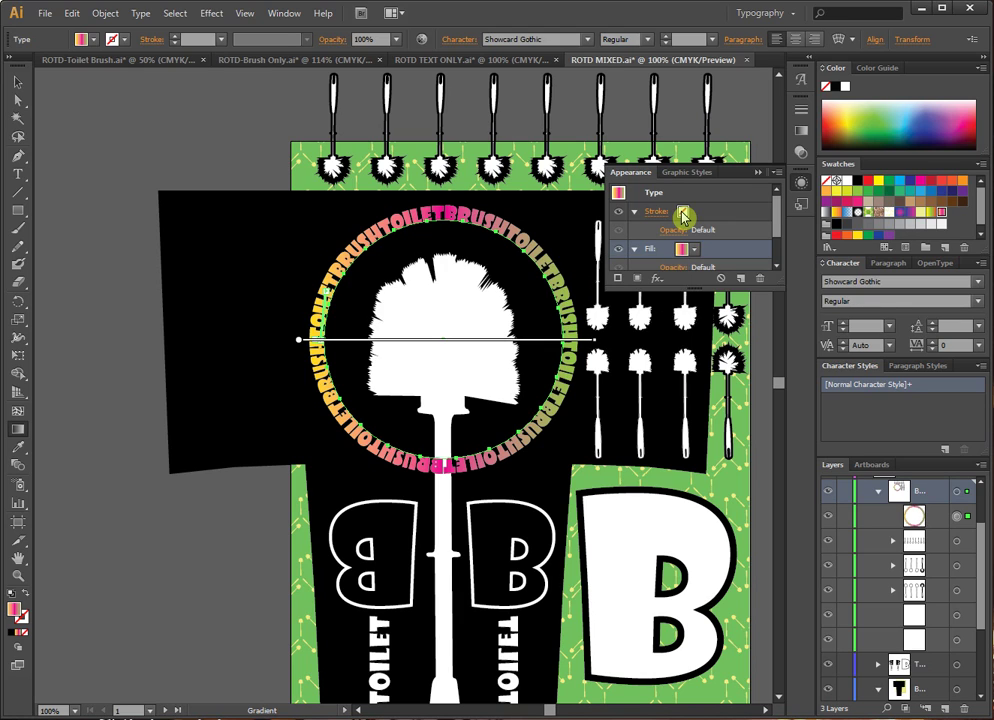
click(683, 216)
click(696, 217)
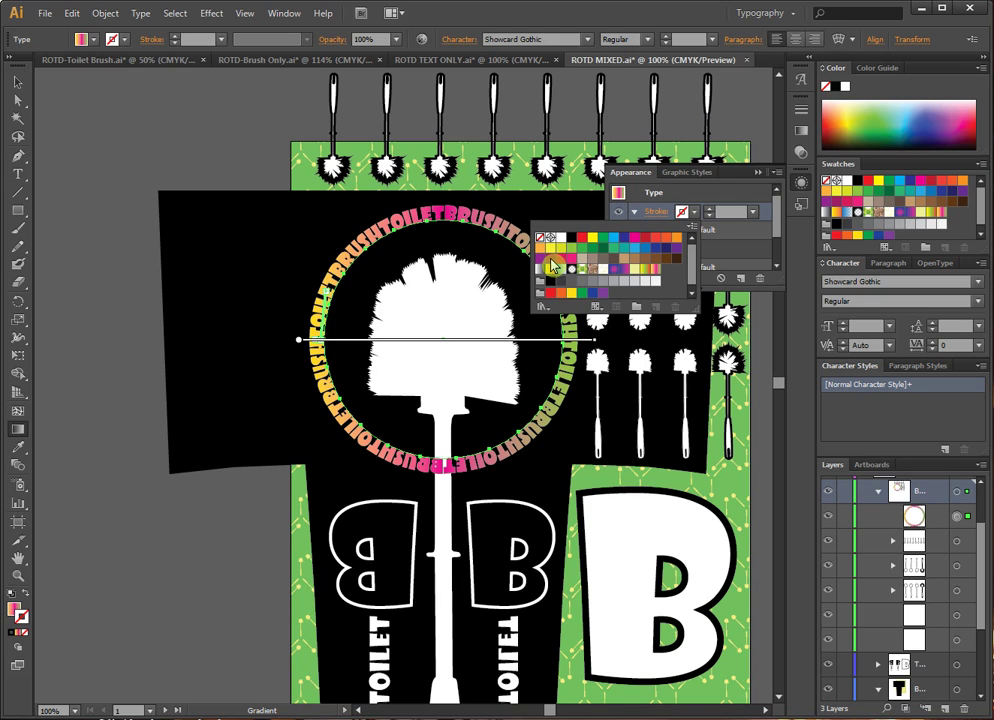
click(549, 259)
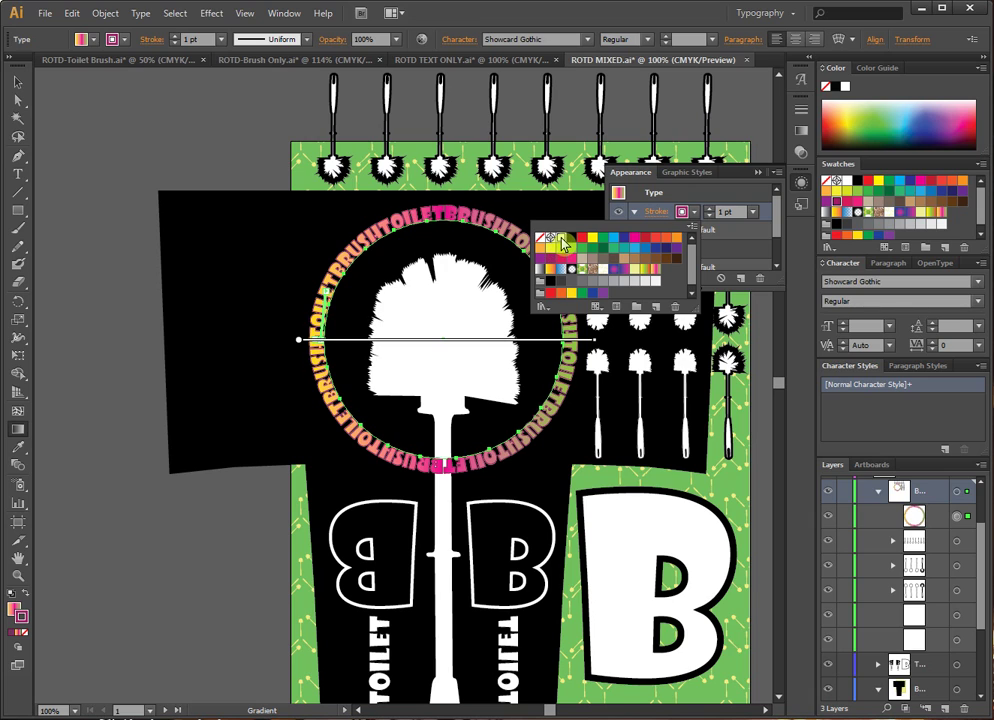
click(561, 238)
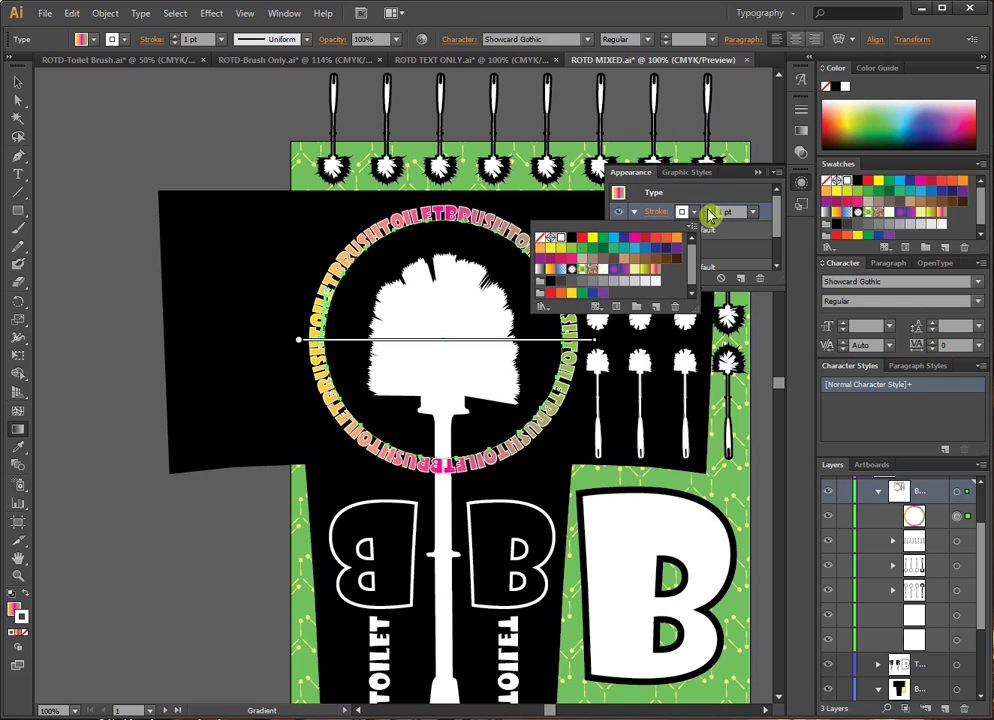
Step: Adjust the white stroke weight to 2 pt
click(706, 211)
click(706, 211)
click(706, 211)
click(706, 211)
click(706, 211)
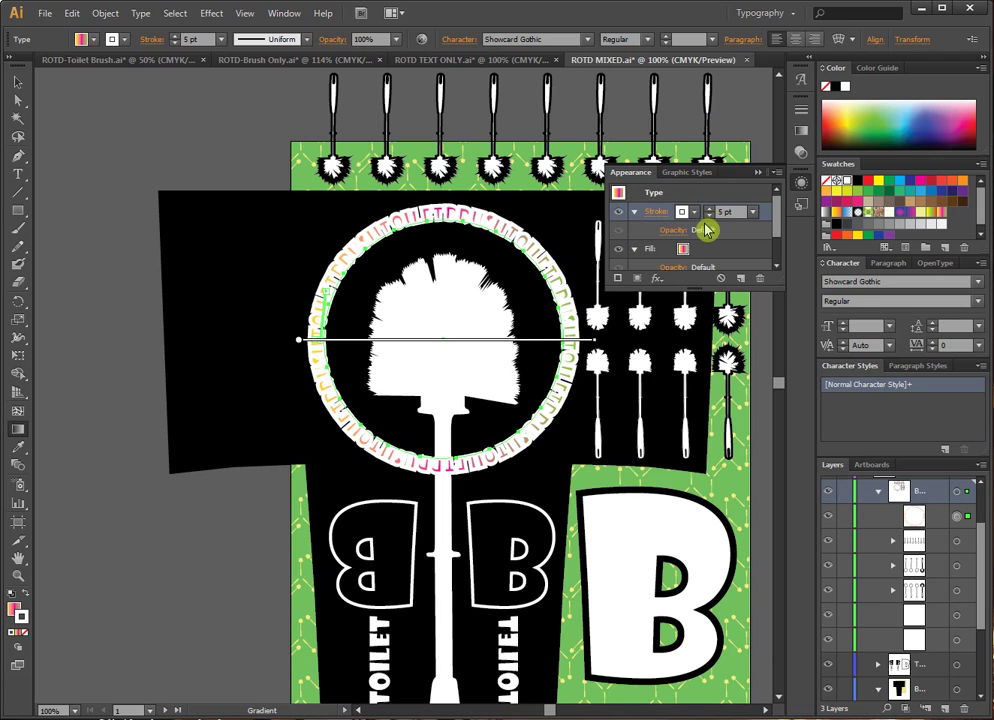
click(707, 219)
click(707, 219)
click(707, 219)
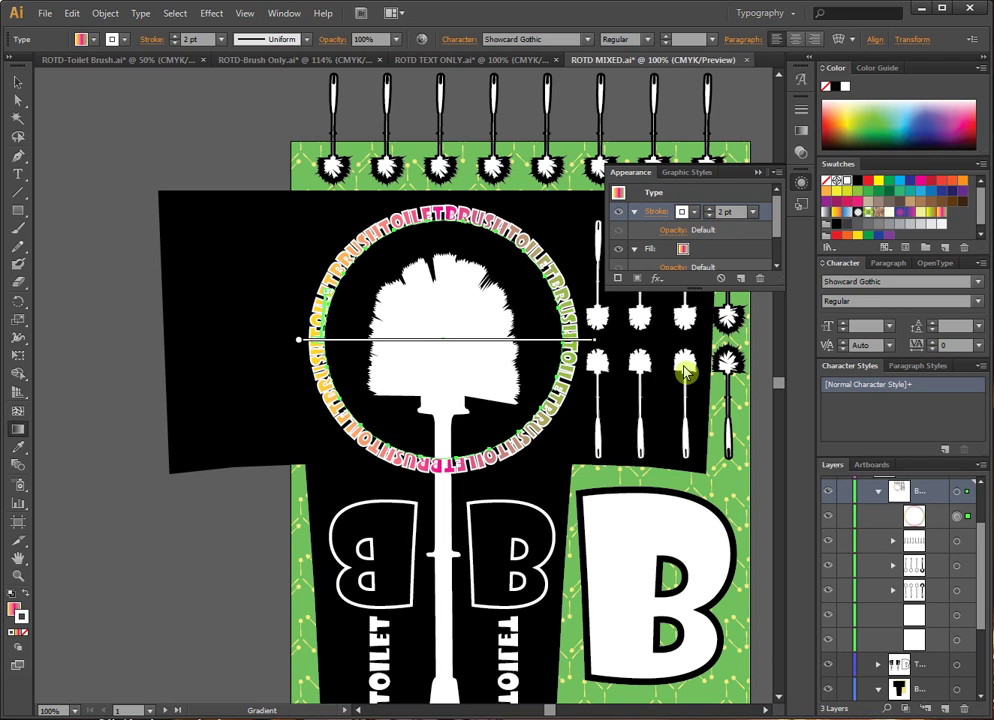